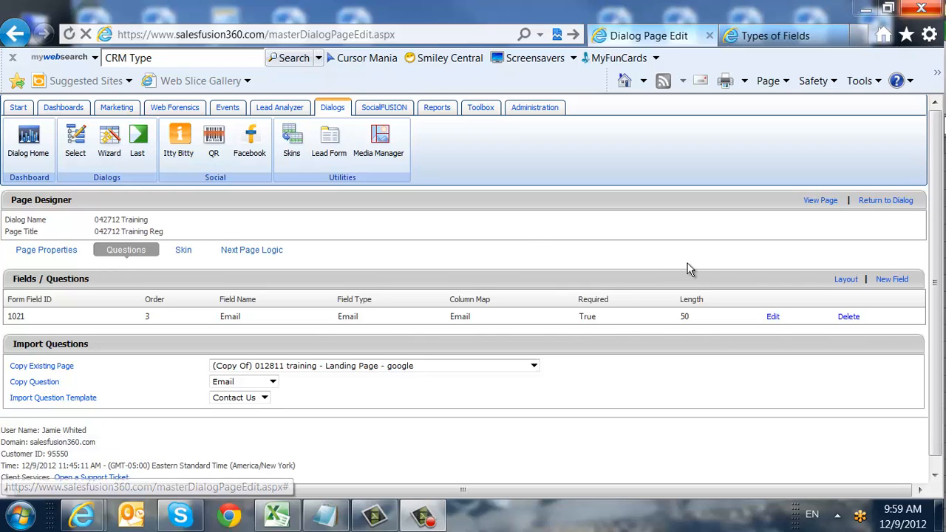
# Add a new field to the page, naming it CRM Type and entering CRM Type as its question text
pyautogui.click(892, 281)
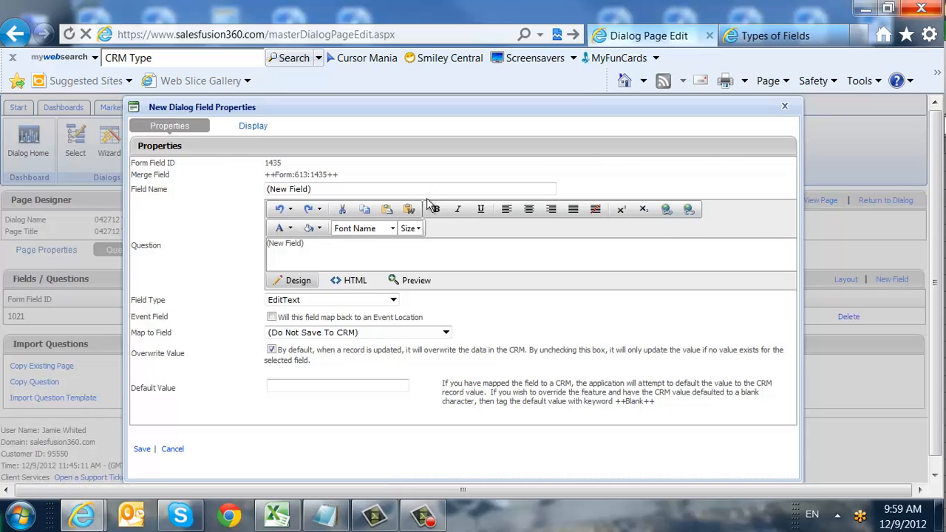
pyautogui.moveTo(317, 190); pyautogui.dragTo(237, 192)
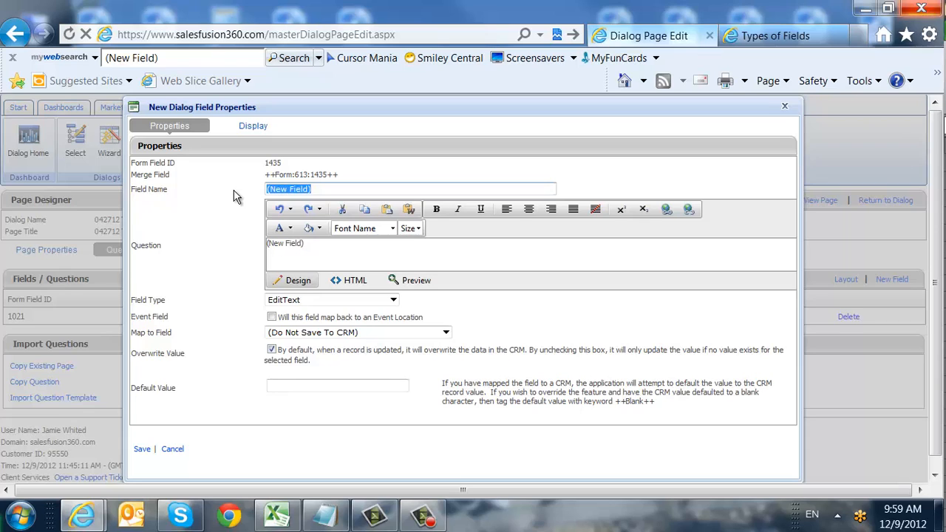
pyautogui.write('CRM Type')
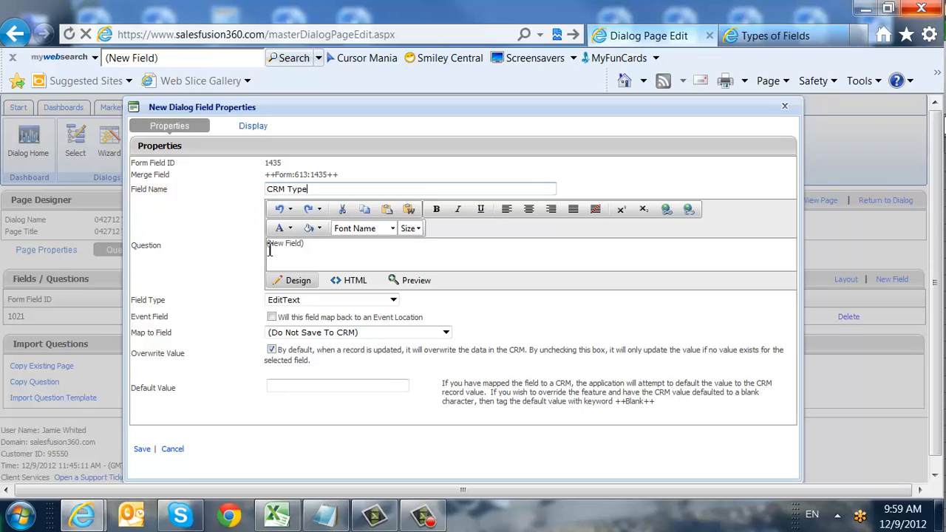
pyautogui.moveTo(321, 249); pyautogui.dragTo(256, 251)
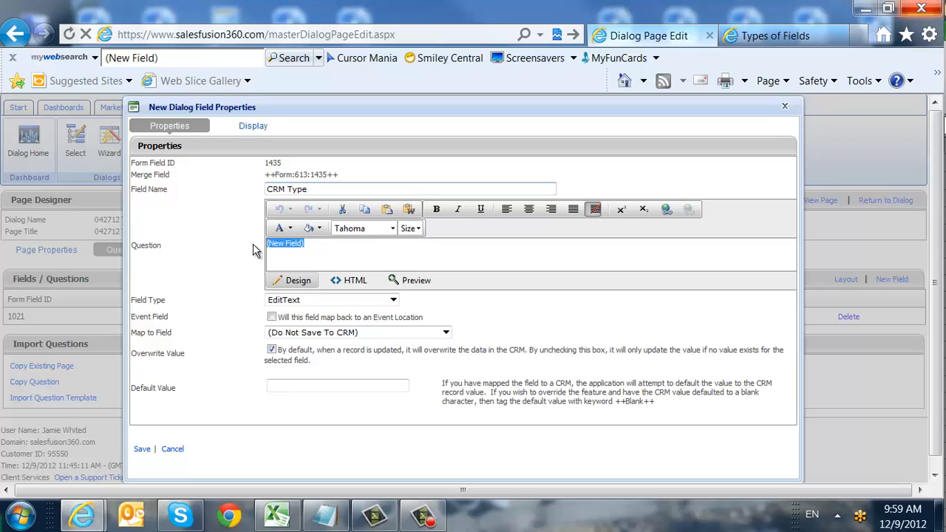
pyautogui.write('CRM Type')
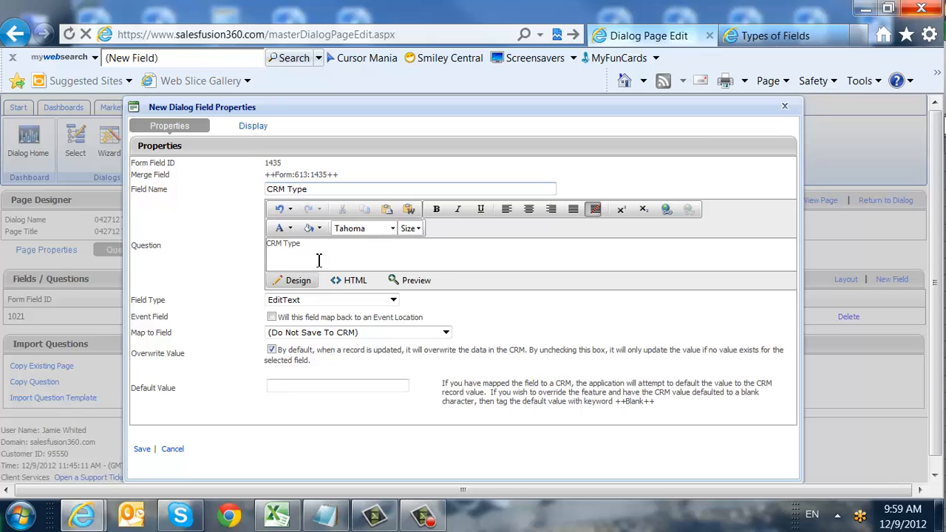
# Format the CRM Type question text in bold, light blue Georgia
pyautogui.moveTo(312, 246); pyautogui.dragTo(270, 248)
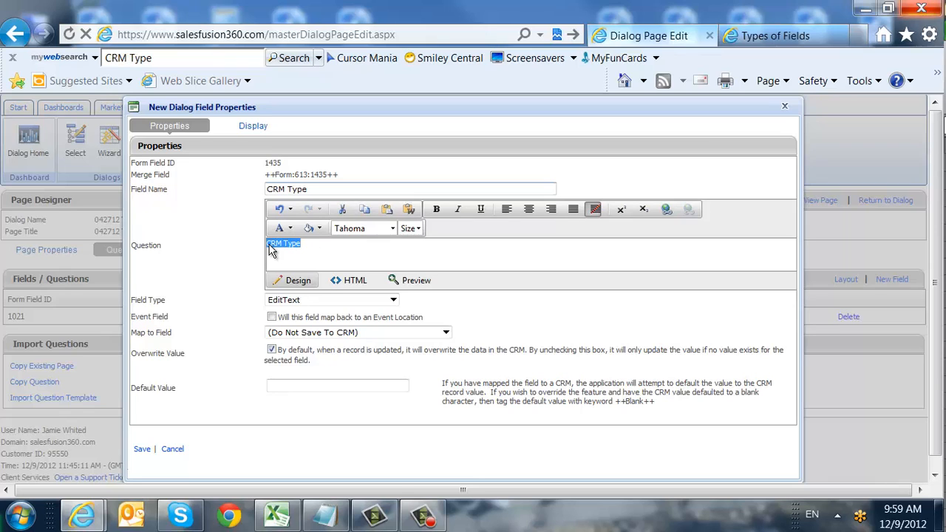
pyautogui.click(436, 211)
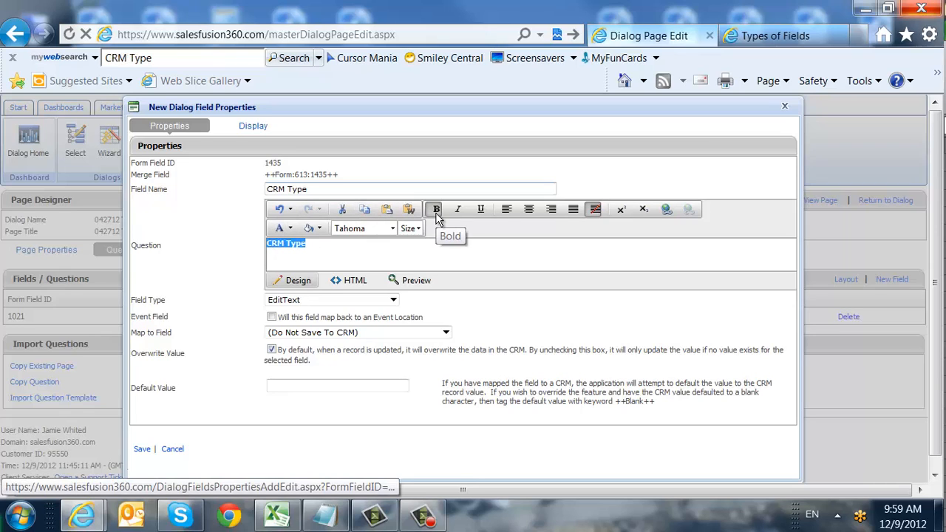
pyautogui.click(289, 229)
pyautogui.click(354, 292)
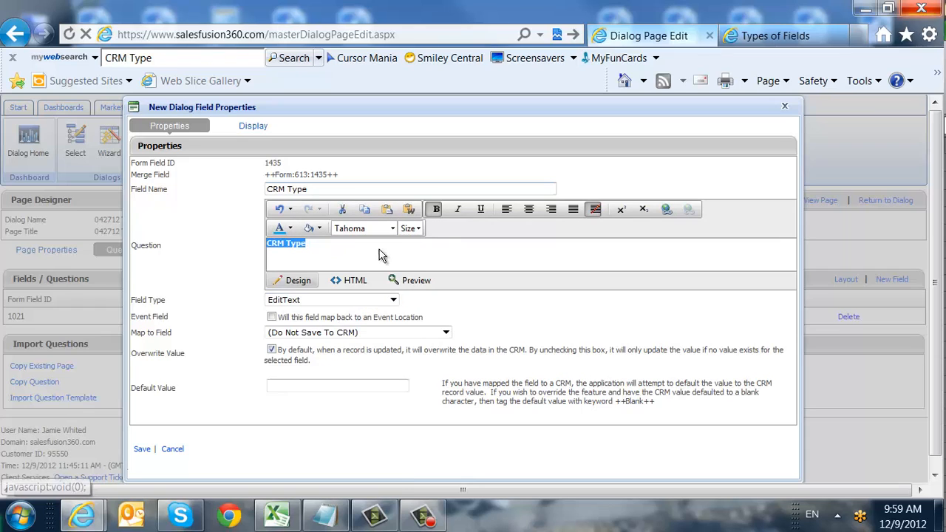
pyautogui.click(374, 231)
pyautogui.click(376, 280)
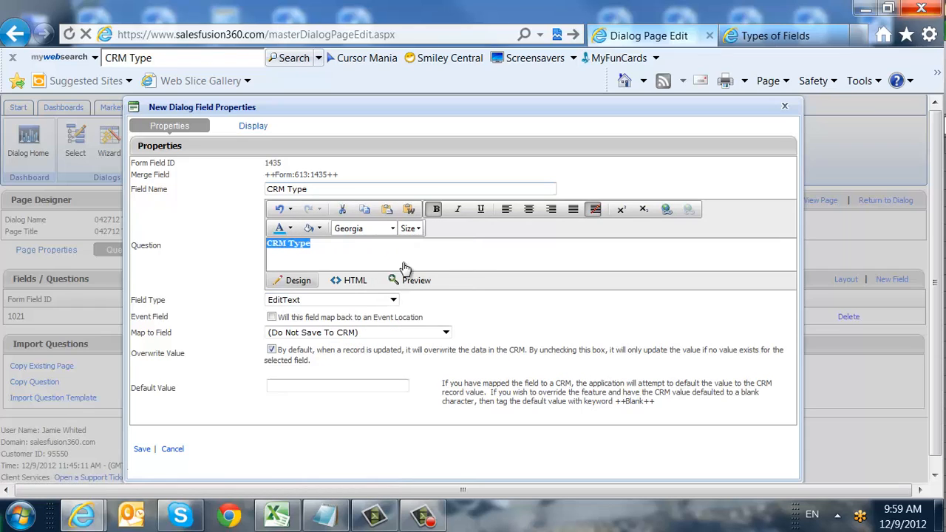
pyautogui.click(397, 264)
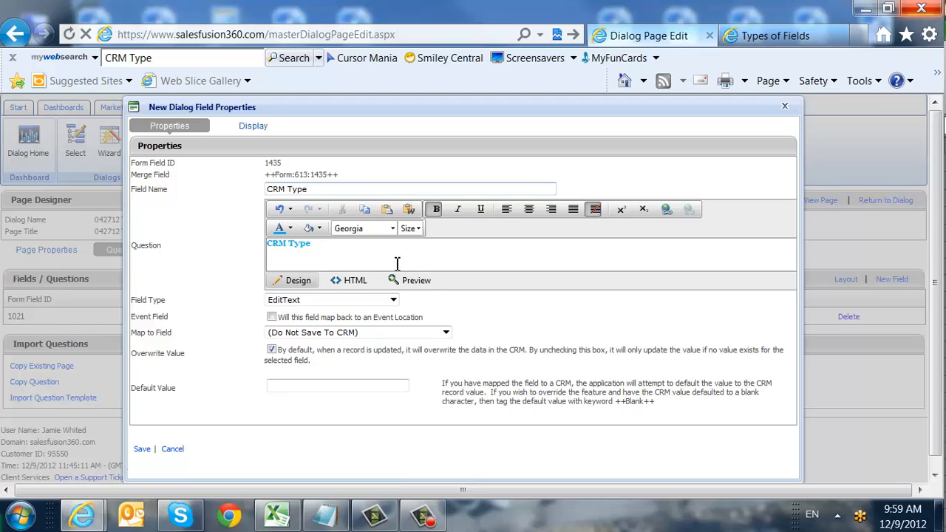
# Inspect the question's HTML source, return to the design view, and look through the available field types
pyautogui.click(358, 286)
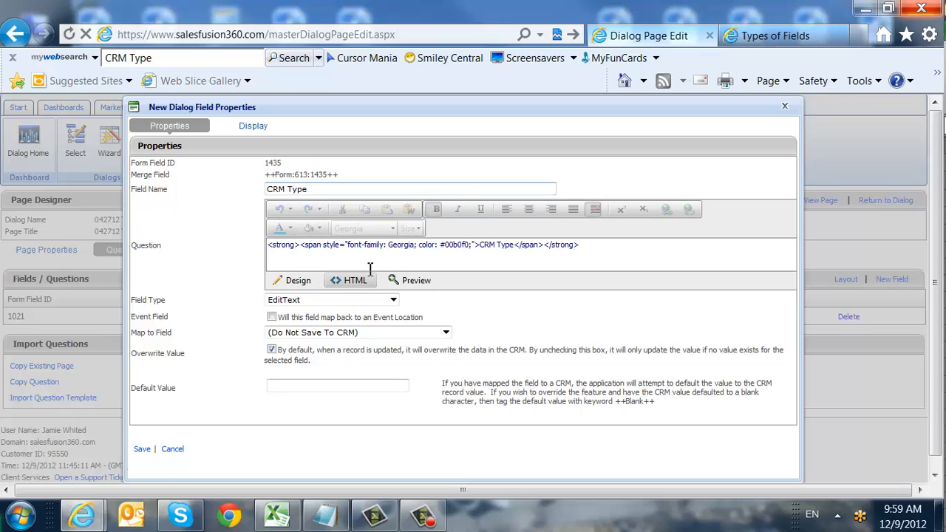
pyautogui.click(313, 282)
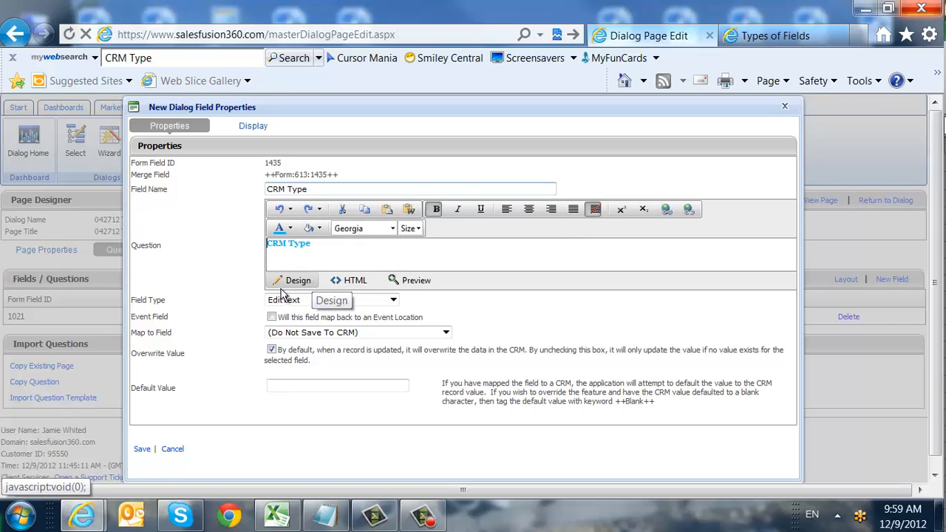
pyautogui.click(392, 301)
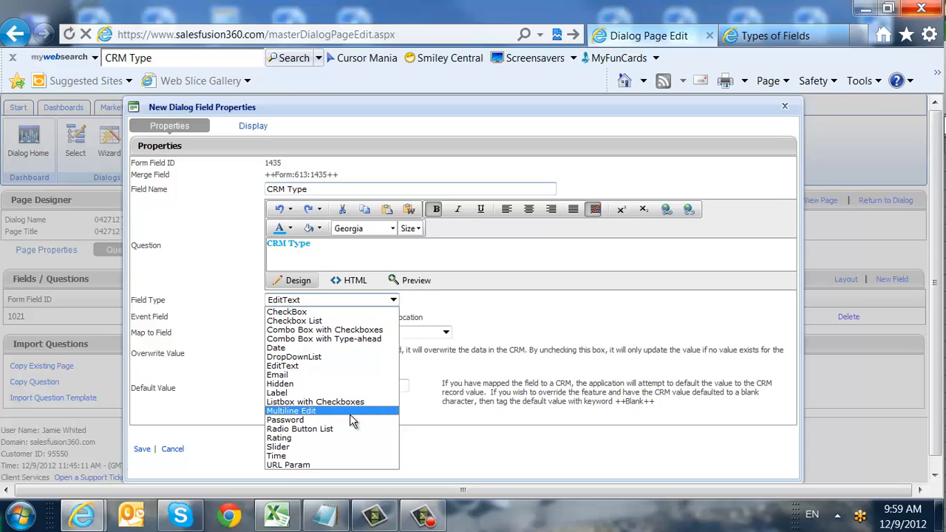
pyautogui.click(454, 322)
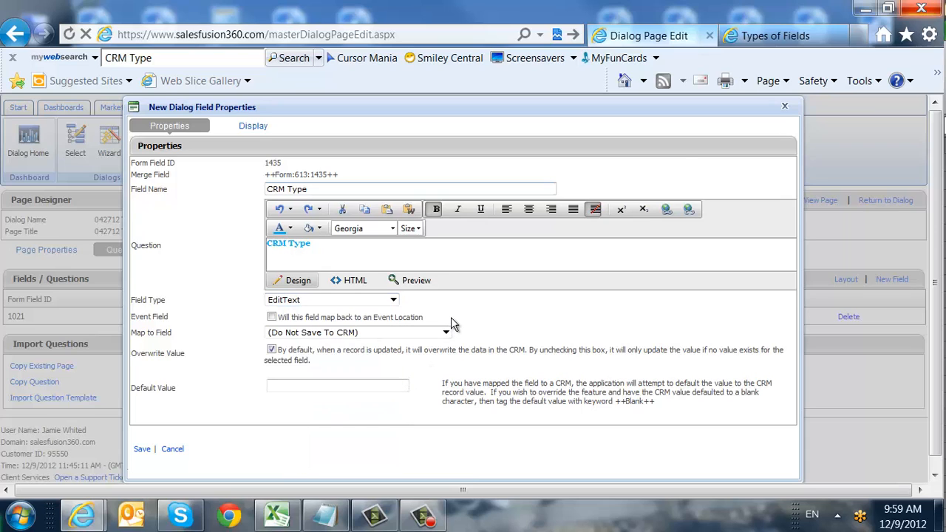
# Switch to the Types of Fields page and toggle the check box and the first two checkbox list items off and on
pyautogui.click(761, 40)
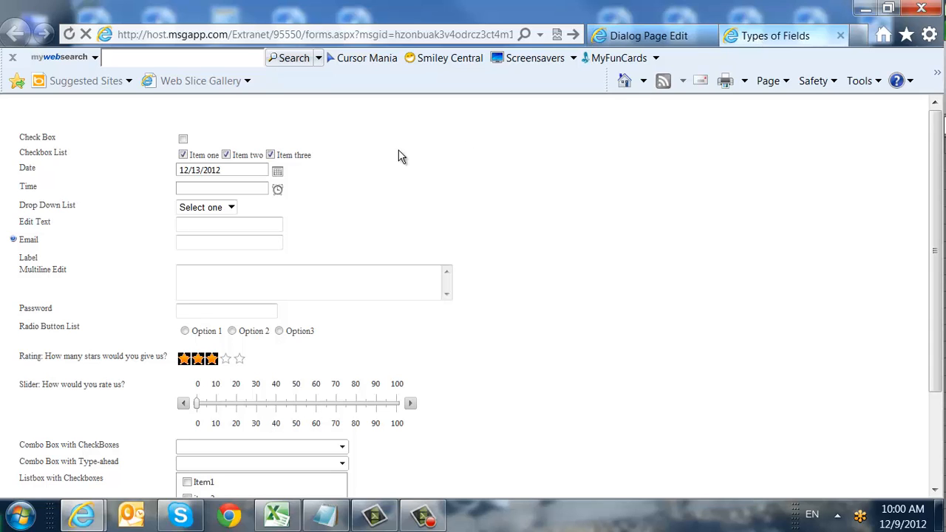
pyautogui.click(186, 142)
pyautogui.click(184, 140)
pyautogui.click(183, 156)
pyautogui.click(226, 155)
pyautogui.click(179, 157)
pyautogui.click(226, 156)
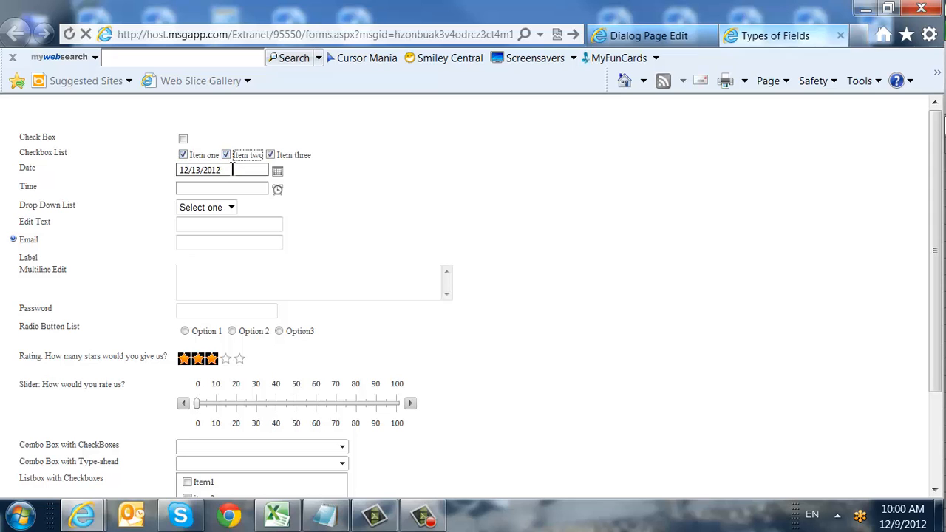
# View the Date field's calendar without picking a date, and set the Time field to 8:00 AM
pyautogui.click(277, 173)
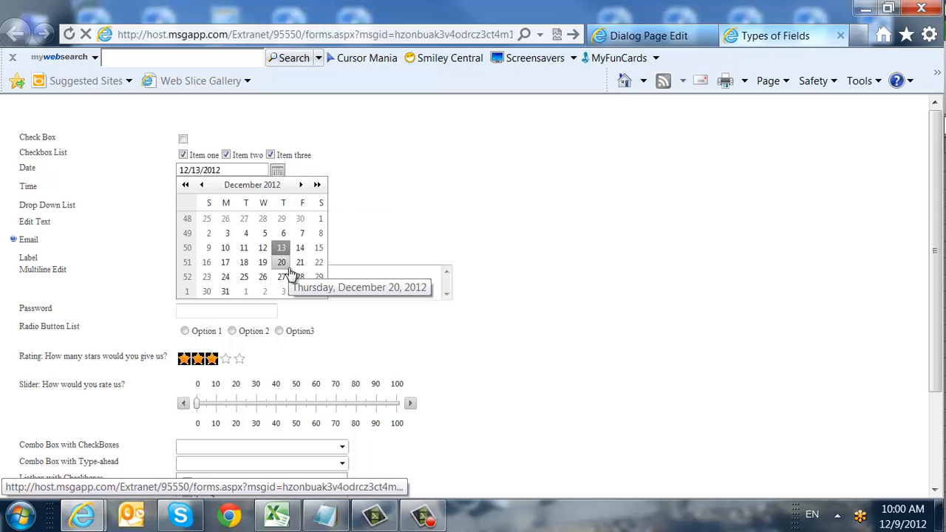
pyautogui.click(345, 175)
pyautogui.click(278, 191)
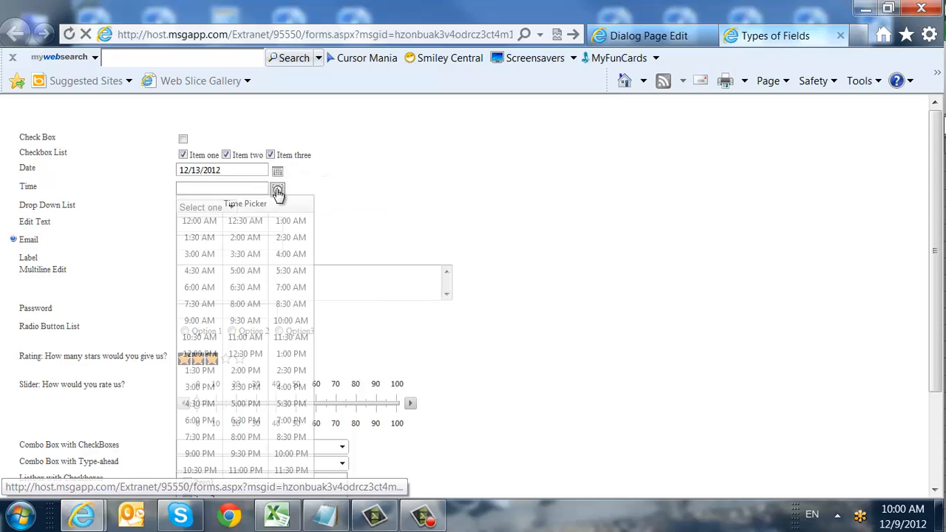
pyautogui.click(253, 305)
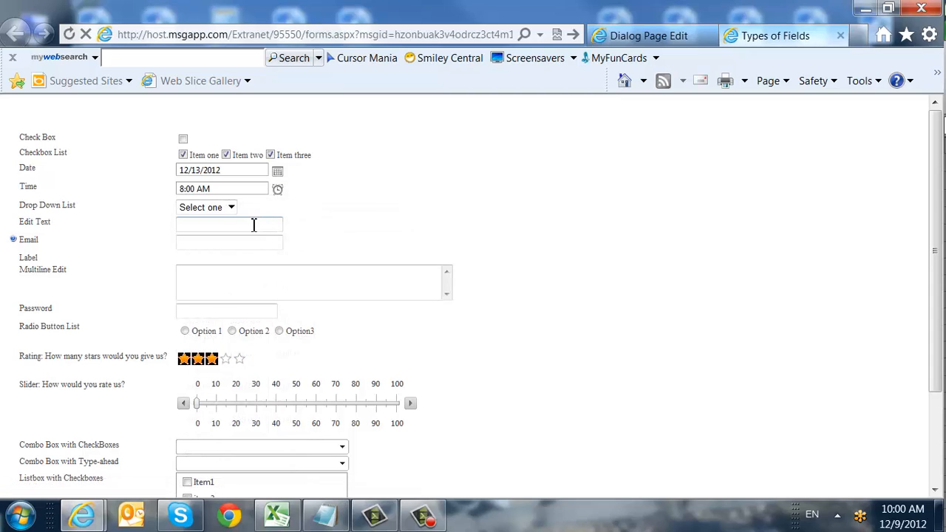
# Choose Item three in the Drop Down List and step through the empty Edit Text, Email and Multiline Edit fields
pyautogui.click(232, 210)
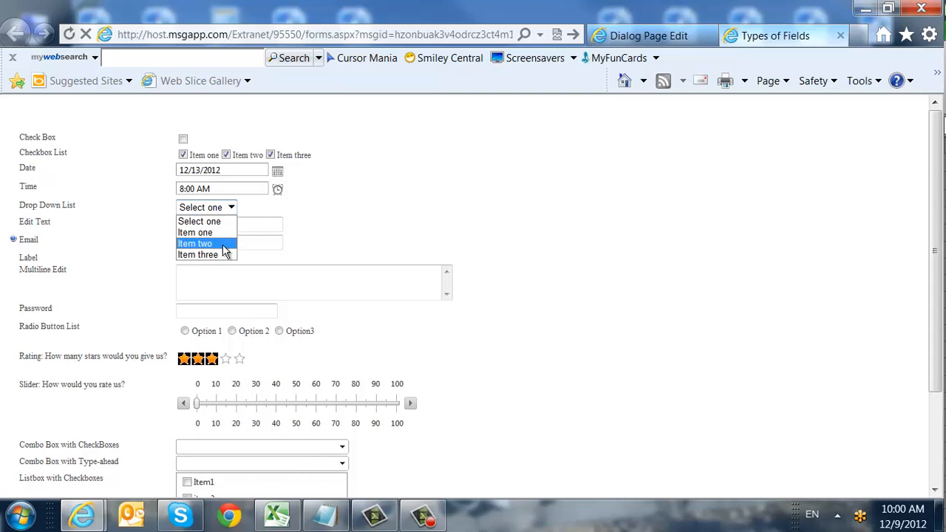
pyautogui.click(226, 255)
pyautogui.click(212, 230)
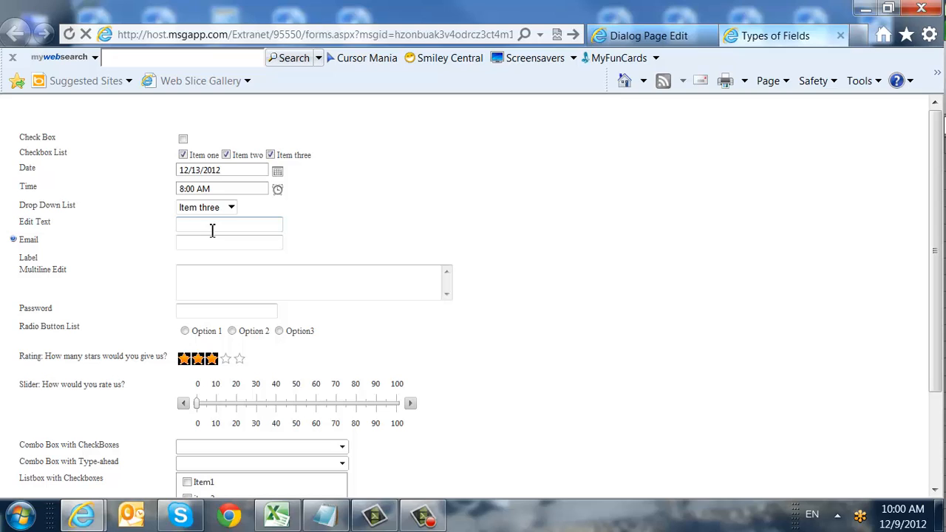
pyautogui.click(212, 242)
pyautogui.click(197, 278)
# Enter sample characters in the Password field and select Option 2 in the Radio Button List
pyautogui.click(197, 310)
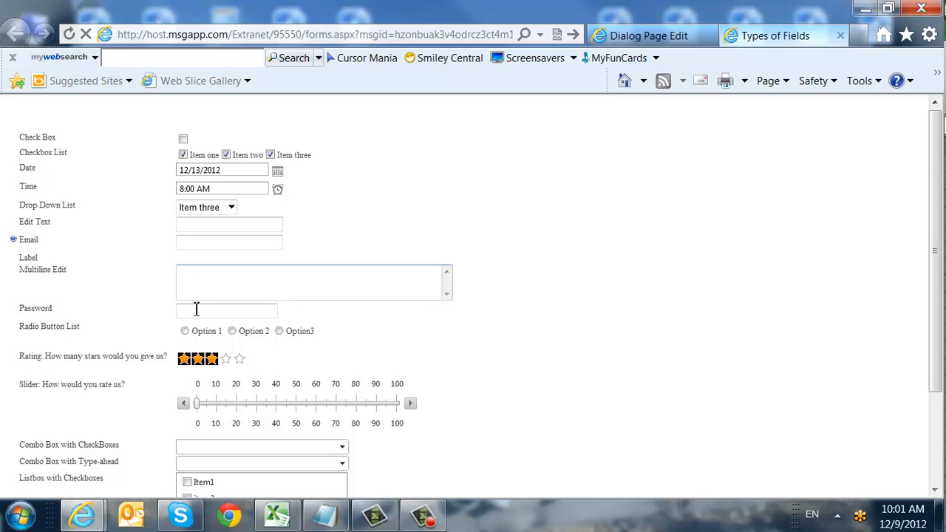
pyautogui.write('p')
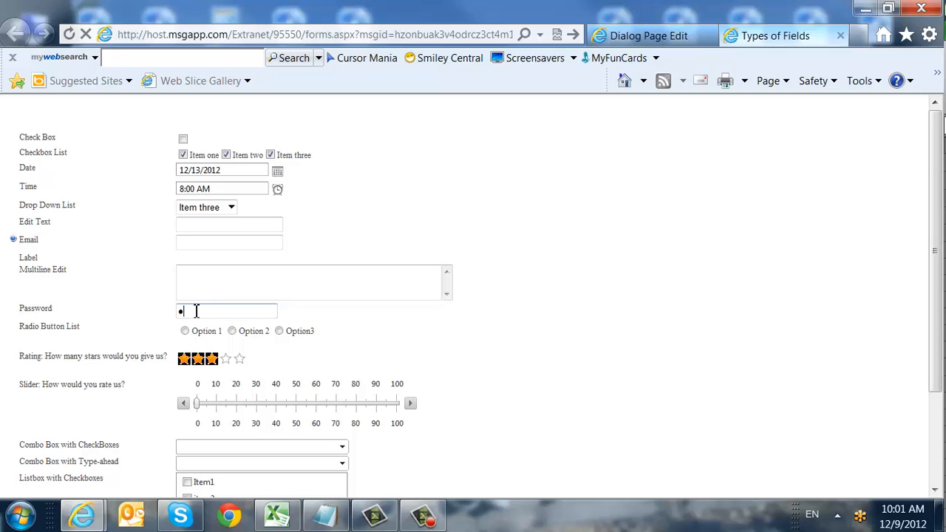
pyautogui.write('a')
pyautogui.moveTo(195, 312); pyautogui.dragTo(152, 318)
pyautogui.click(203, 316)
pyautogui.click(185, 332)
pyautogui.click(232, 332)
# Give a three-star rating and move the rating slider to about 35
pyautogui.click(184, 360)
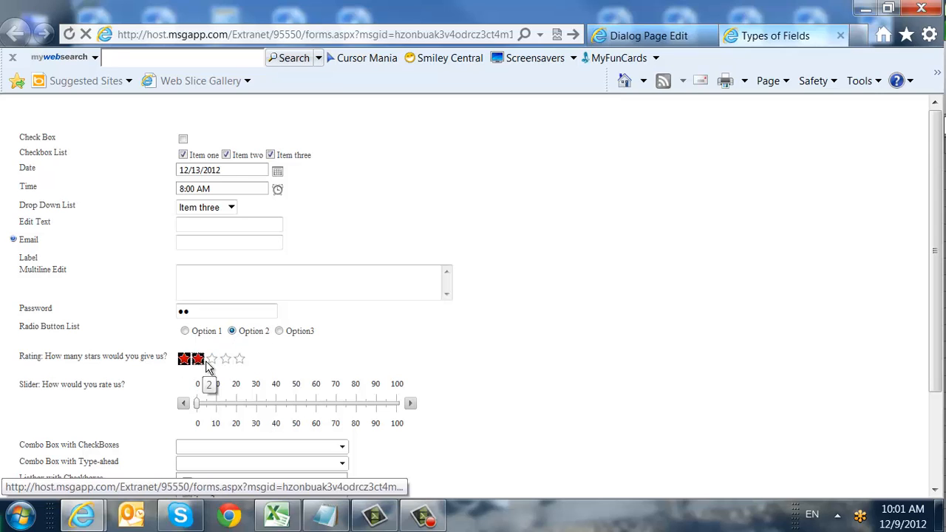
pyautogui.click(212, 362)
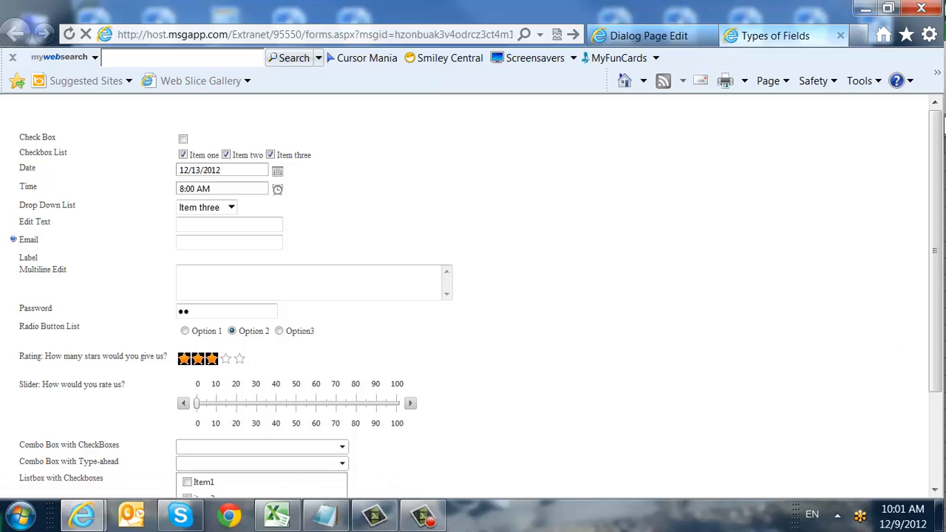
pyautogui.scroll(-3, 933, 339)
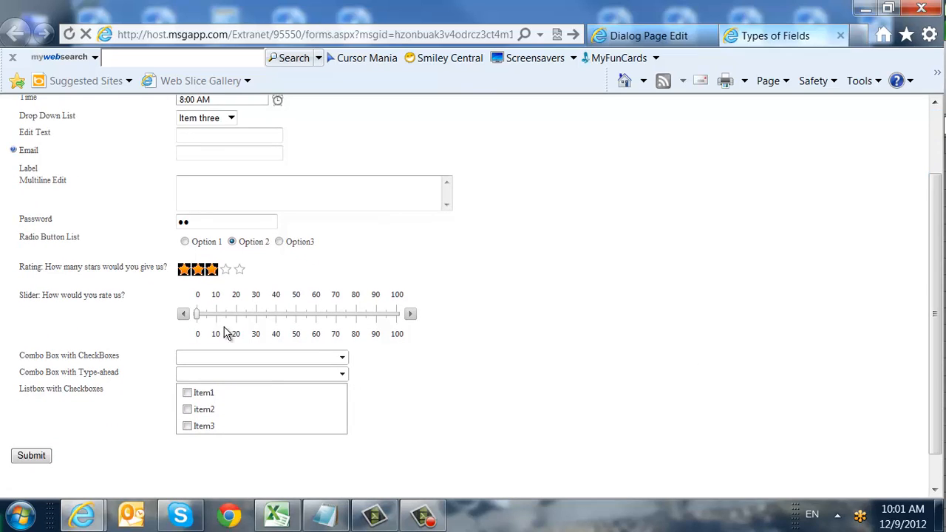
pyautogui.moveTo(198, 318); pyautogui.dragTo(270, 316)
# Check Item1, item2 and item3 in the Combo Box with CheckBoxes
pyautogui.click(343, 360)
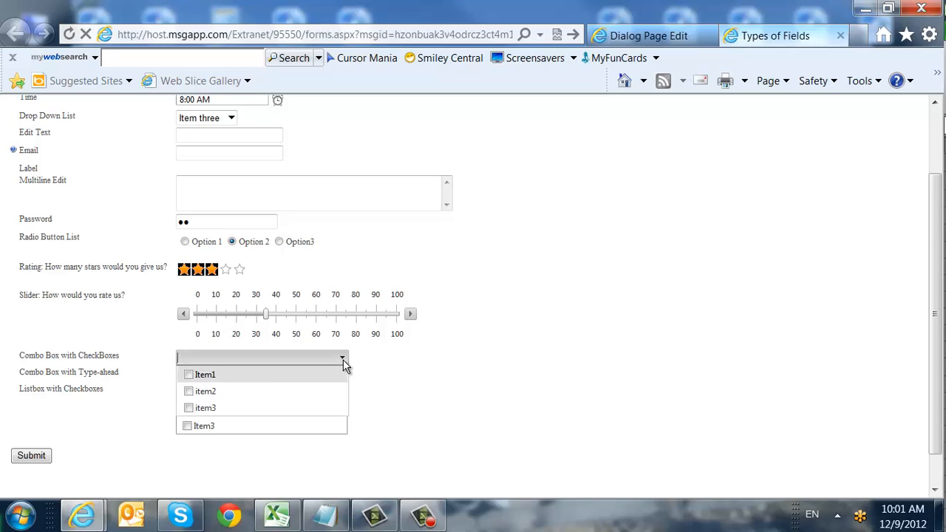
pyautogui.click(188, 374)
pyautogui.click(188, 391)
pyautogui.click(189, 408)
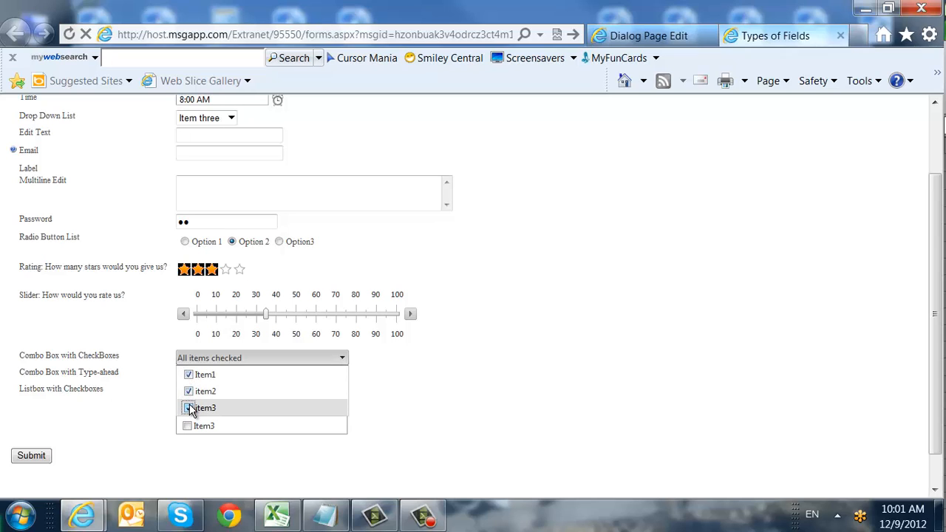
pyautogui.click(143, 392)
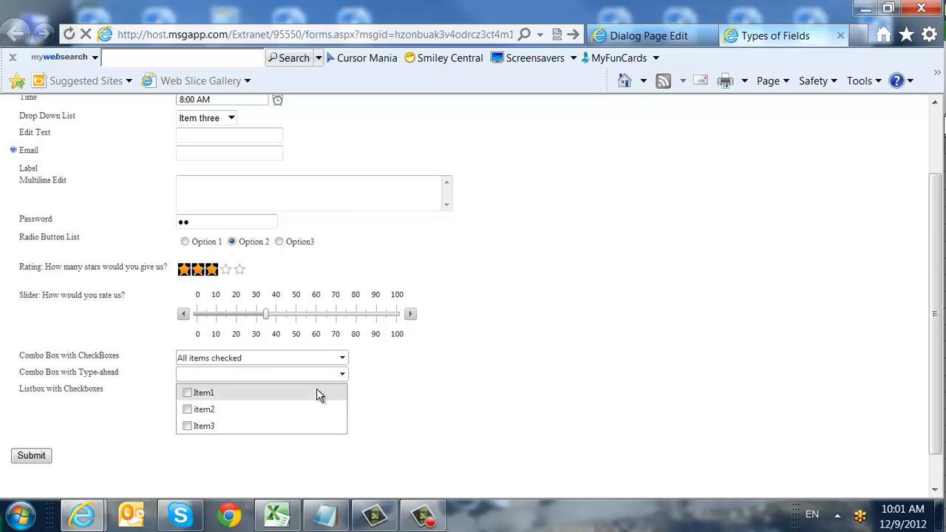
# Enter "ite" in the Combo Box with Type-ahead to filter its options, and check Item1 in the Listbox with Checkboxes
pyautogui.click(342, 375)
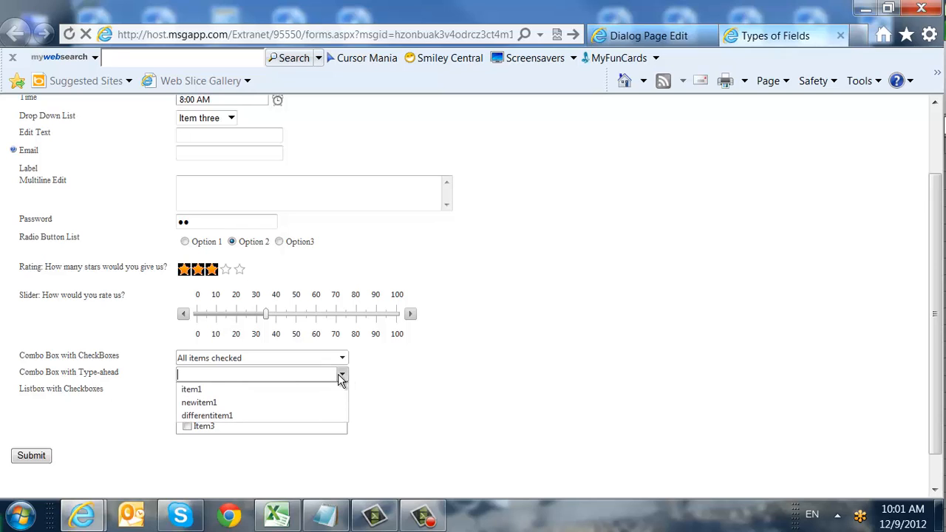
pyautogui.write('ite')
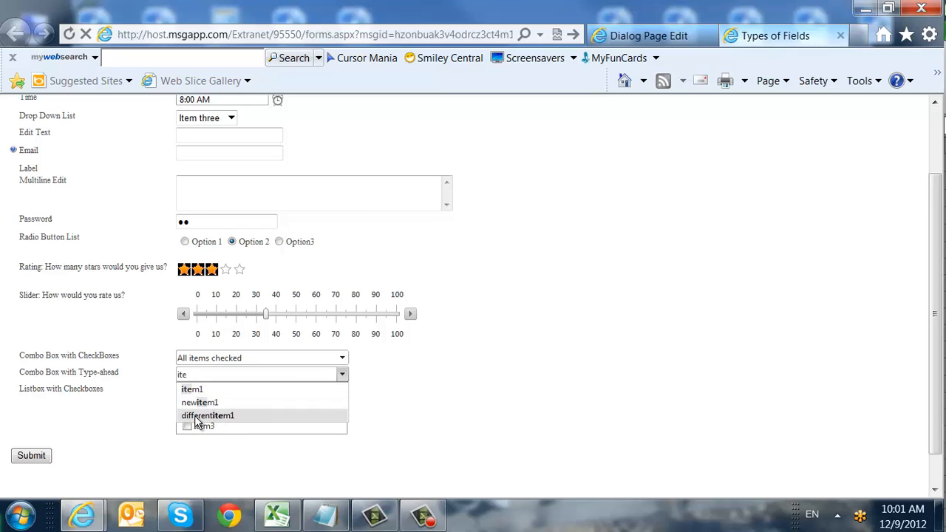
pyautogui.click(151, 405)
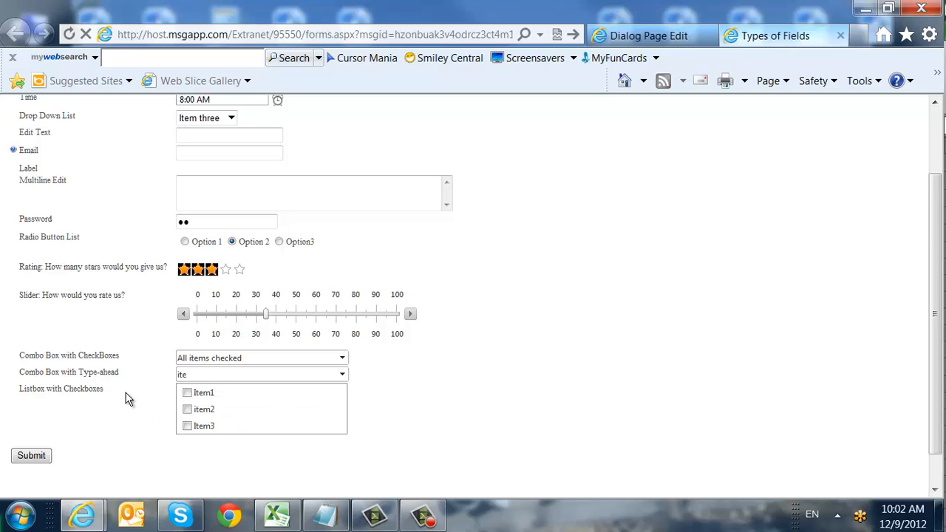
pyautogui.click(187, 393)
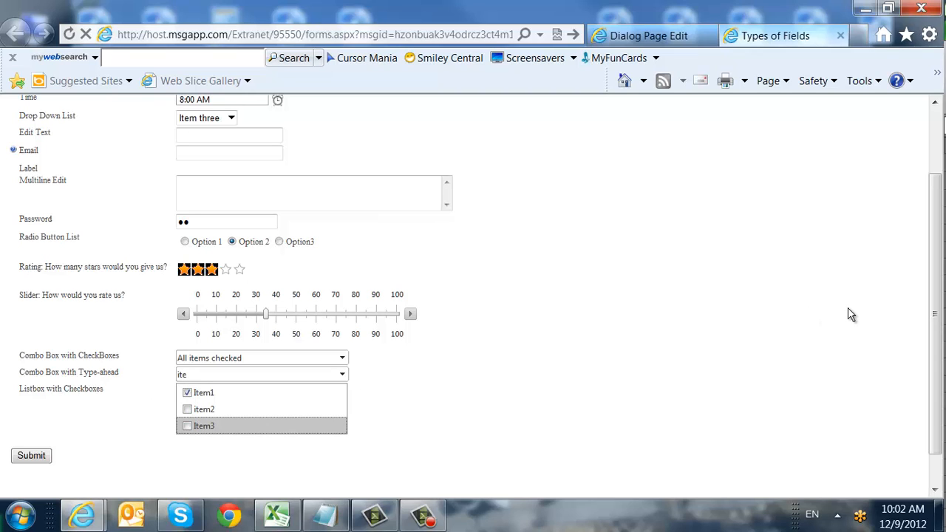
# Return to the start of the form and place the cursor in the Edit Text field
pyautogui.moveTo(934, 314); pyautogui.dragTo(930, 235)
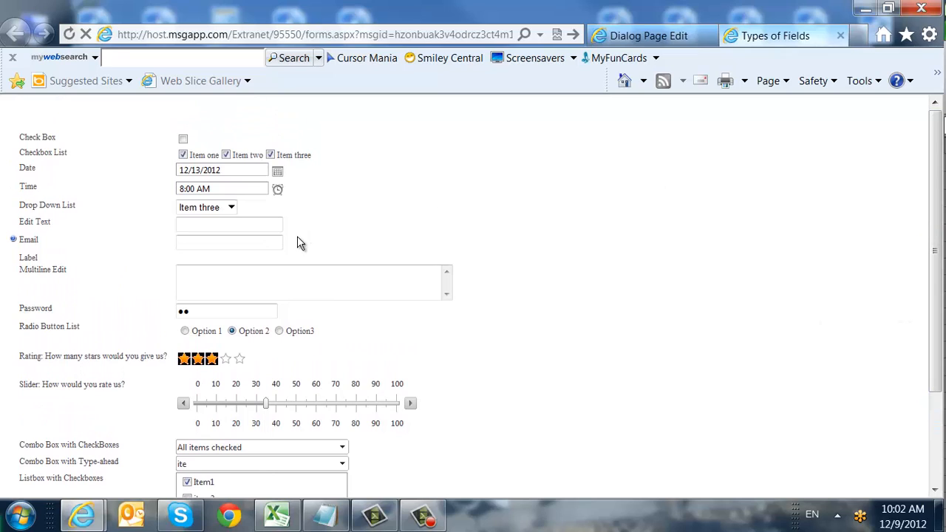
pyautogui.click(271, 226)
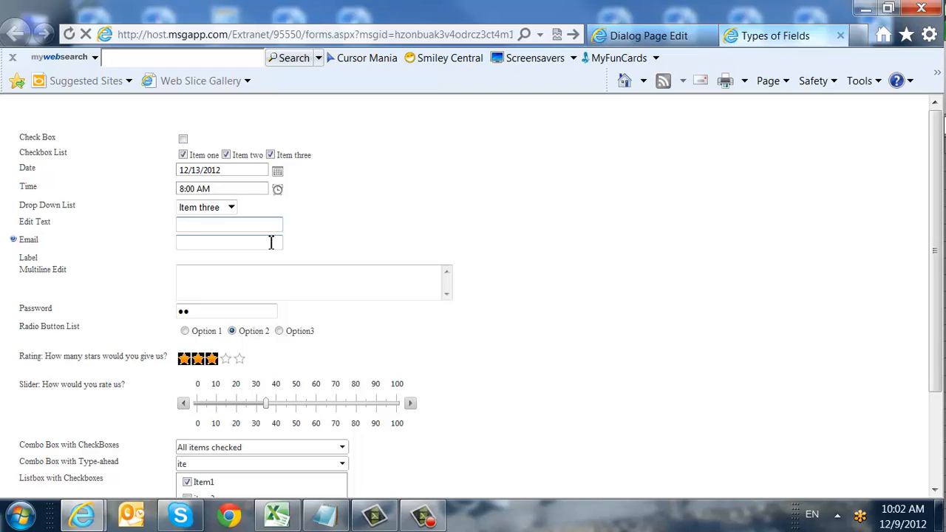
# Return to the Dialog Page Edit page and set the CRM Type field's type to DropDownList
pyautogui.click(630, 35)
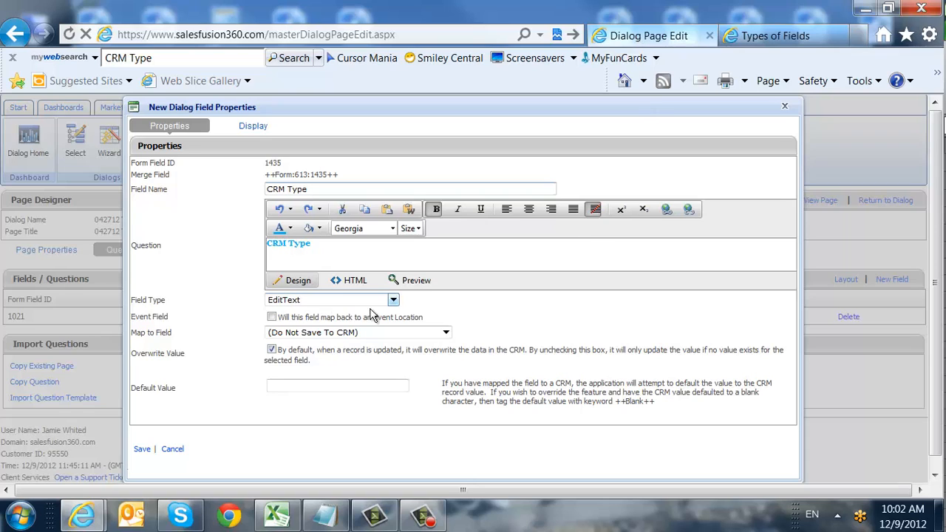
pyautogui.click(395, 304)
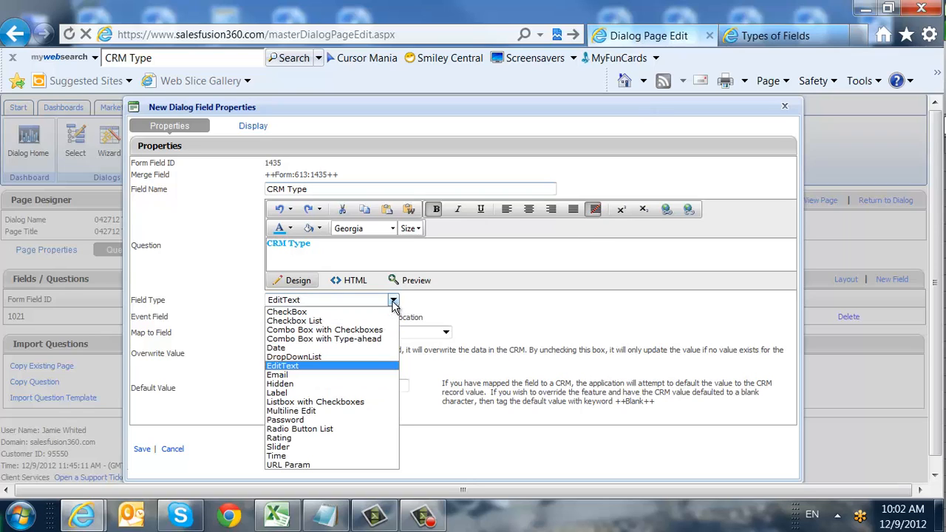
pyautogui.click(383, 363)
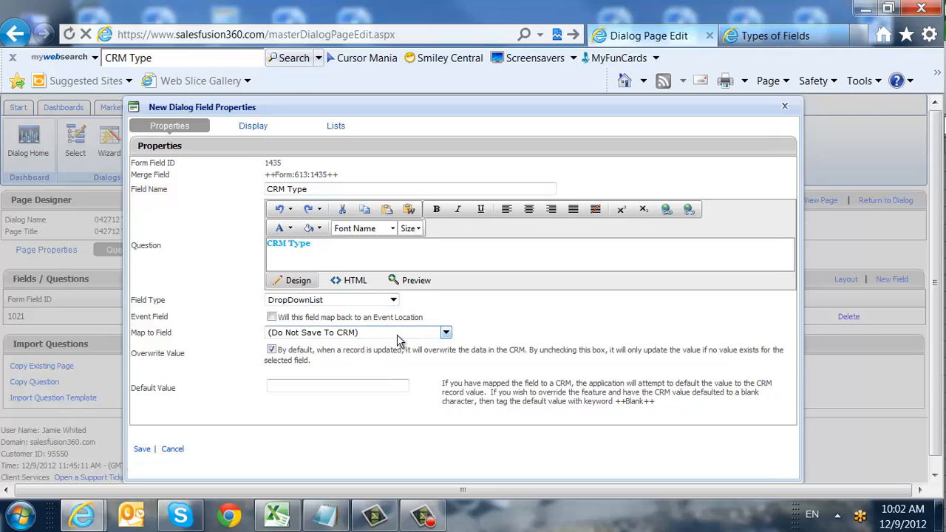
# Map the field to CRMType, disable Overwrite Value, and place the cursor in the empty Default Value field
pyautogui.click(446, 333)
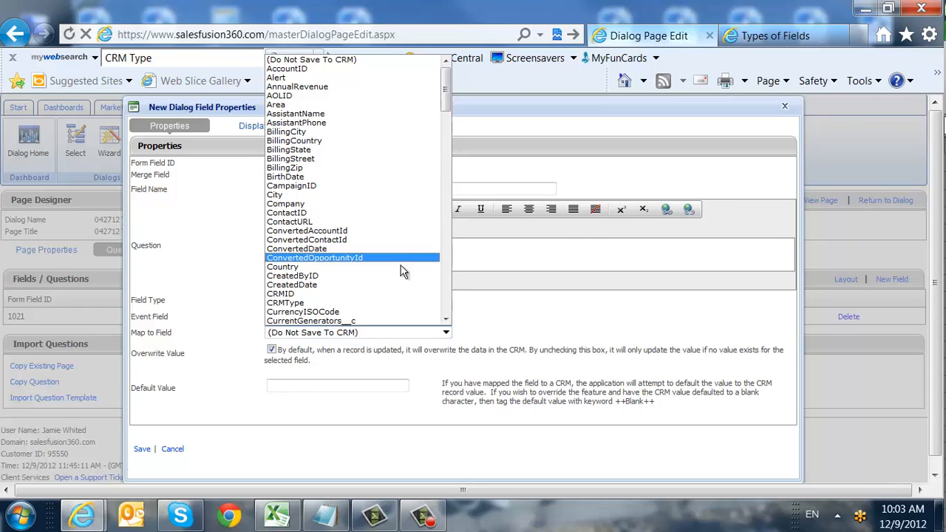
pyautogui.click(402, 302)
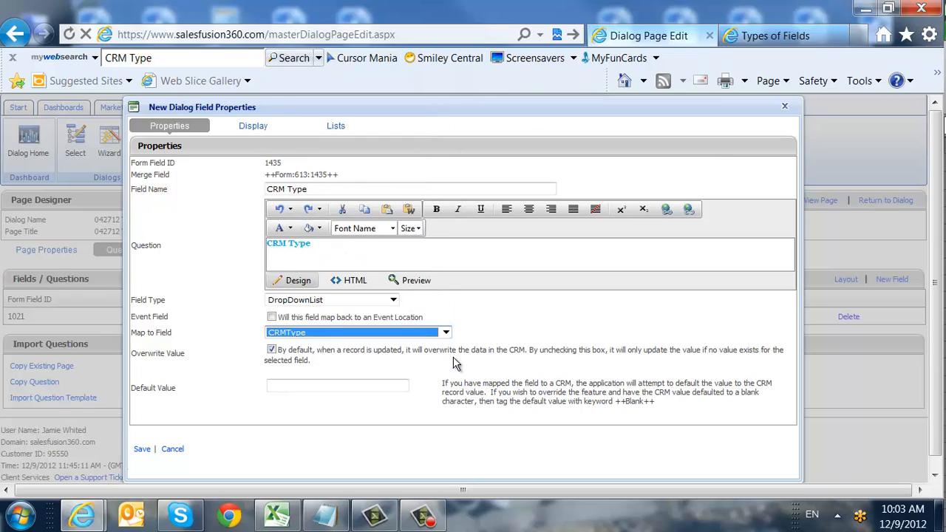
pyautogui.click(271, 350)
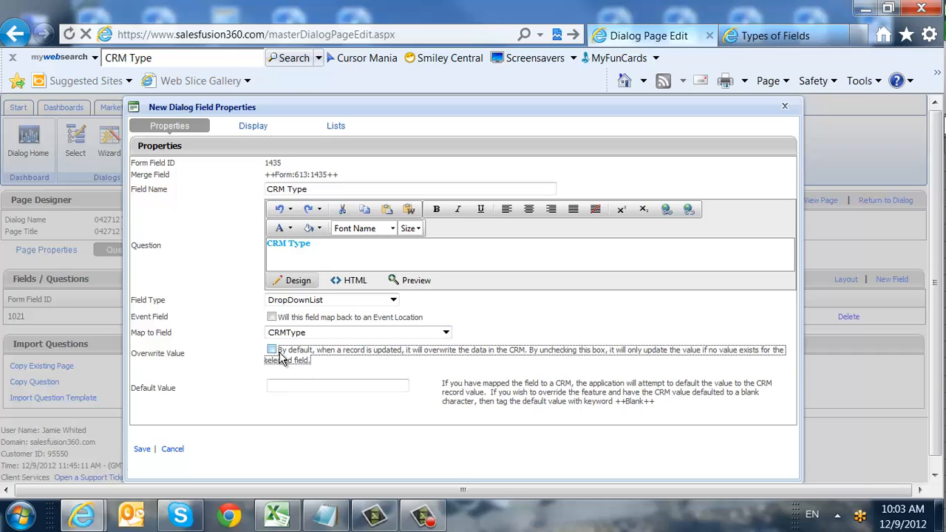
pyautogui.click(316, 386)
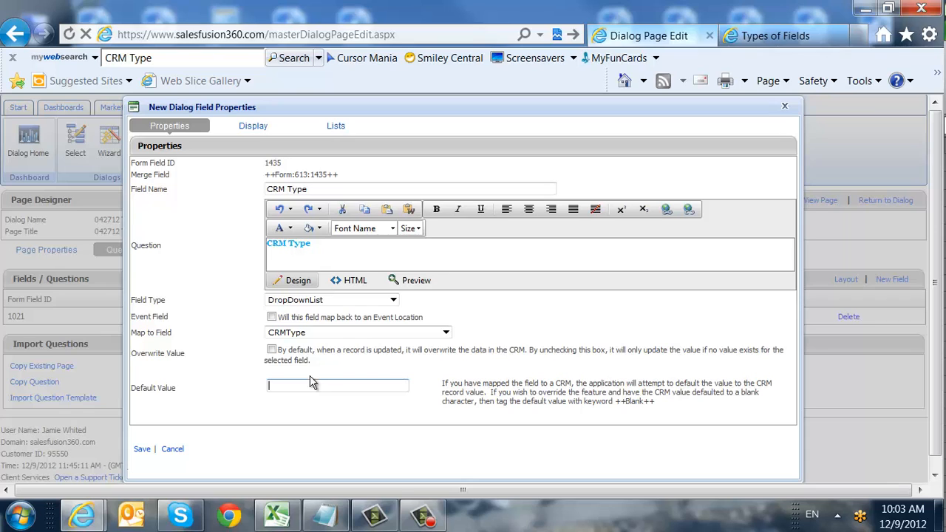
# Examine the field's display settings, including the name and field classes and the available orientation options
pyautogui.click(252, 127)
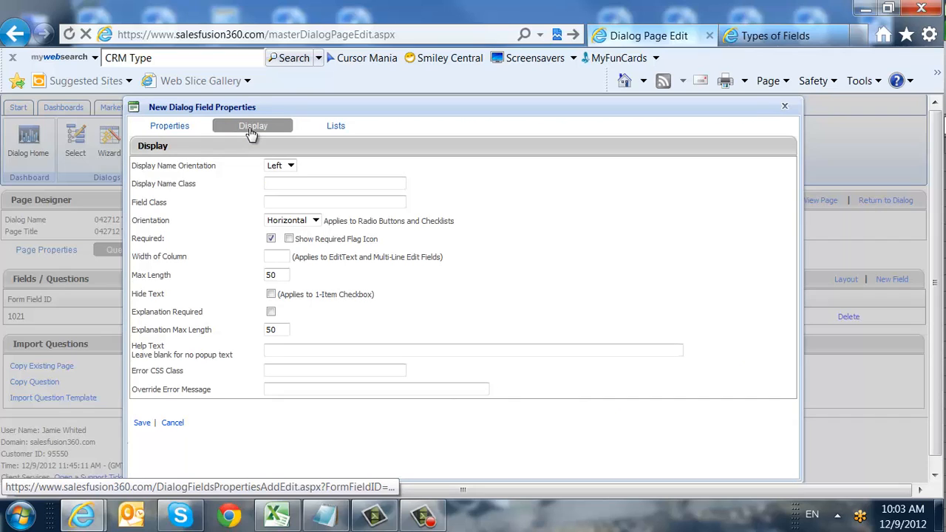
pyautogui.click(277, 184)
pyautogui.click(283, 202)
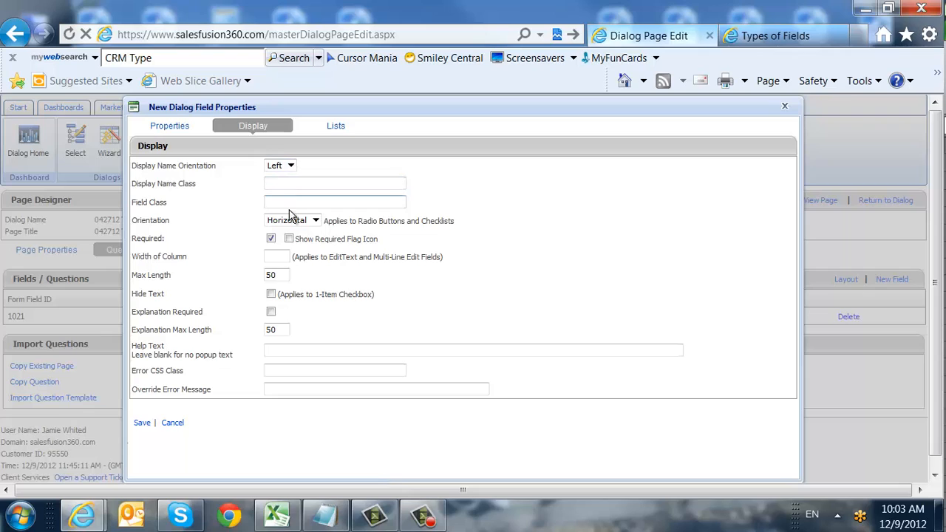
pyautogui.click(316, 221)
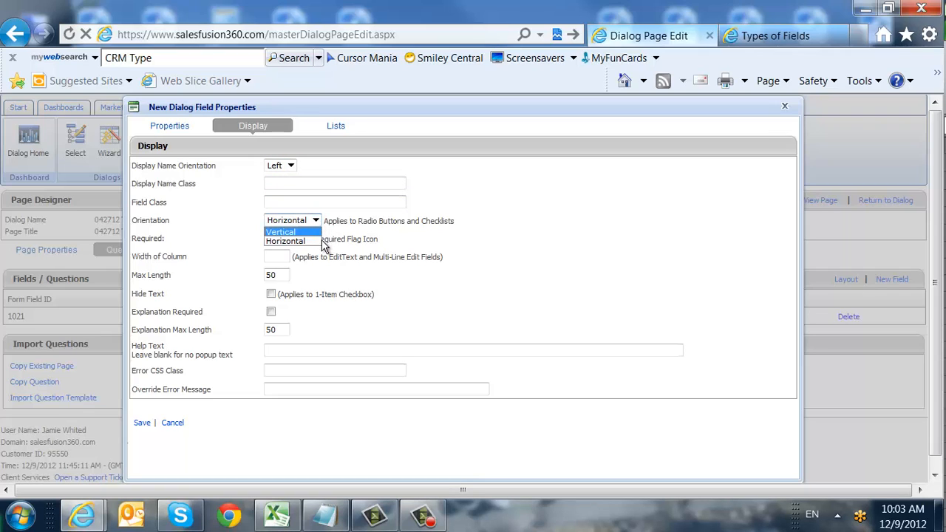
pyautogui.click(385, 224)
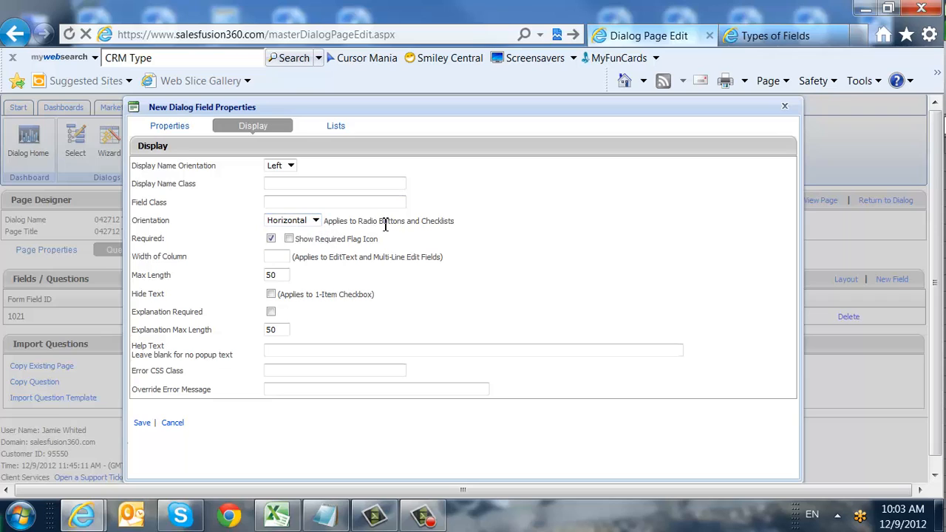
# Try the Required and Show Required Flag Icon options, restore only Required, and place the cursor in Width of Column
pyautogui.click(271, 240)
pyautogui.click(271, 240)
pyautogui.click(289, 238)
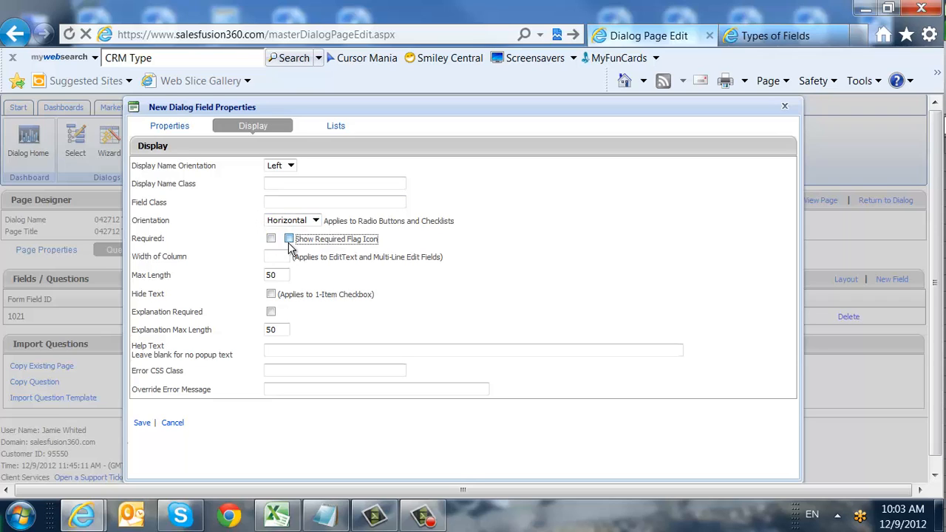
pyautogui.click(271, 240)
pyautogui.click(271, 240)
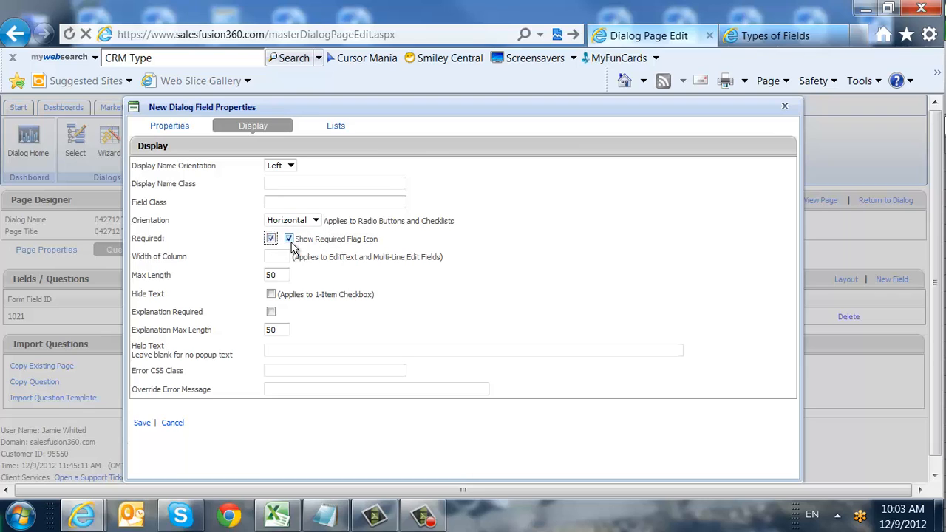
pyautogui.click(289, 239)
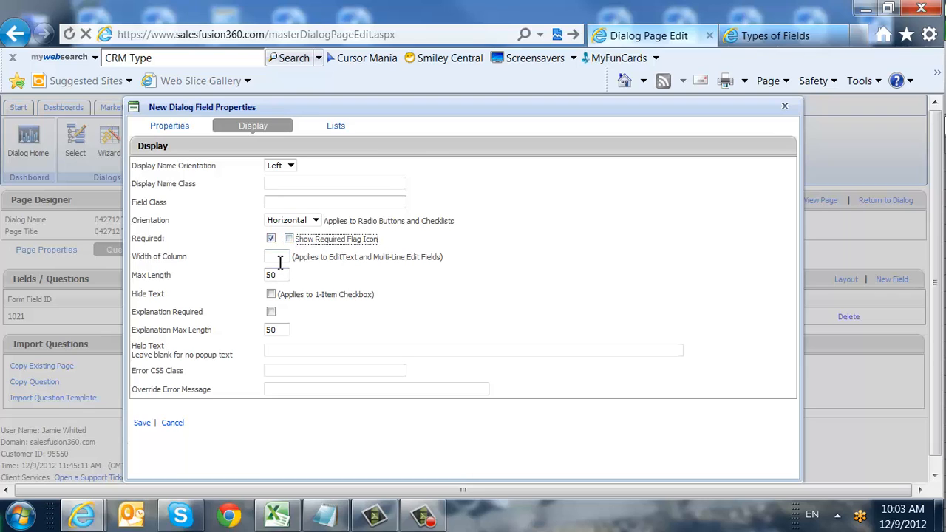
pyautogui.click(278, 256)
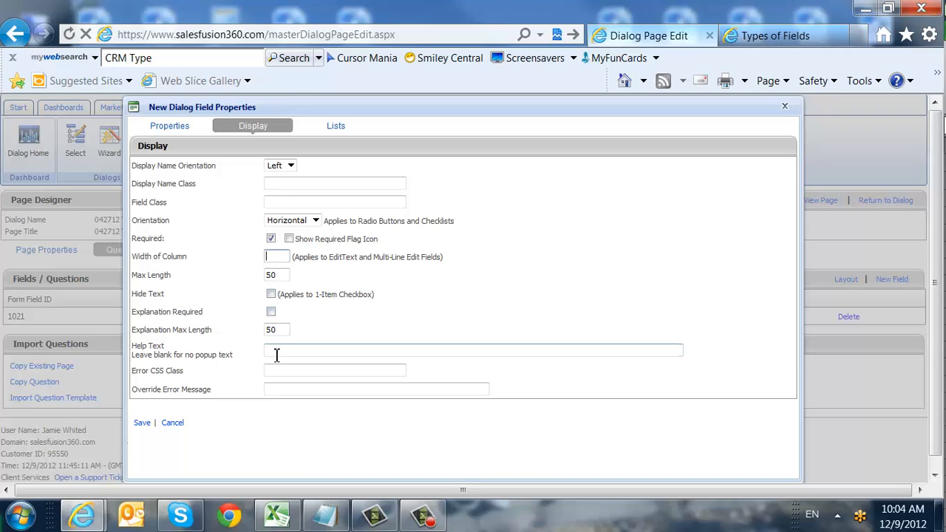
# Add MS CRM and SFDC as the dropdown's list items, entered with a semicolon between them
pyautogui.click(336, 126)
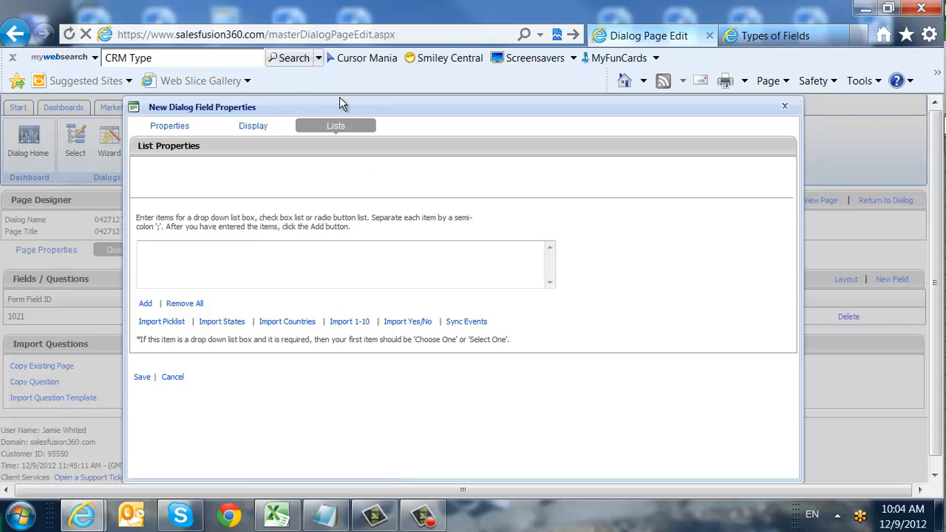
pyautogui.click(321, 286)
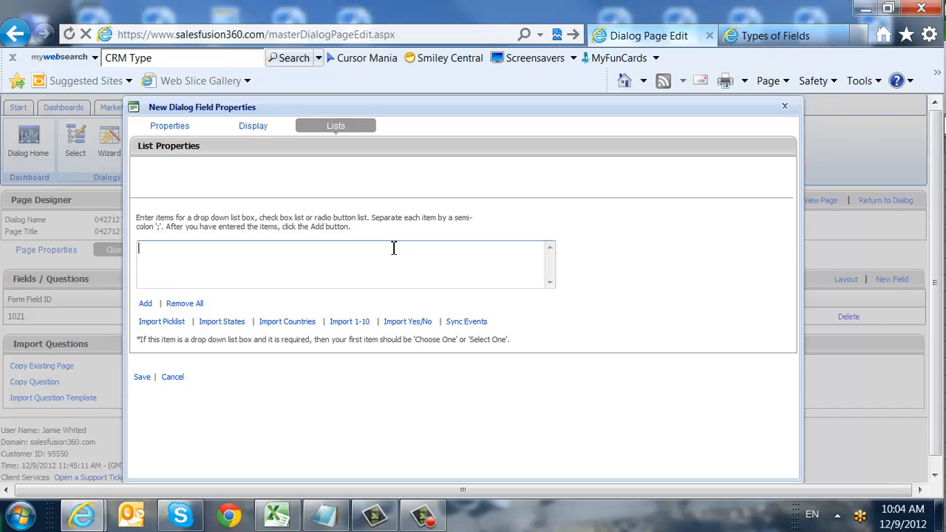
pyautogui.write('MS CRM;')
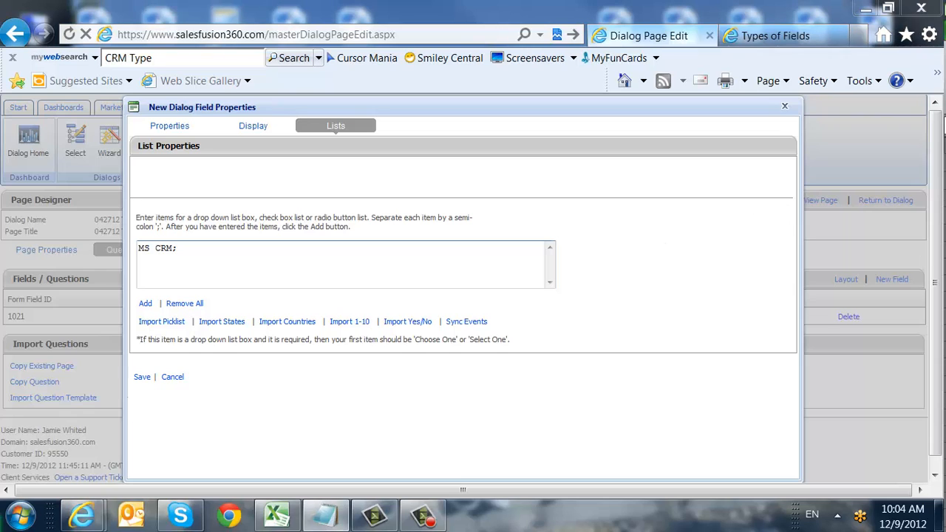
pyautogui.write('SFDC')
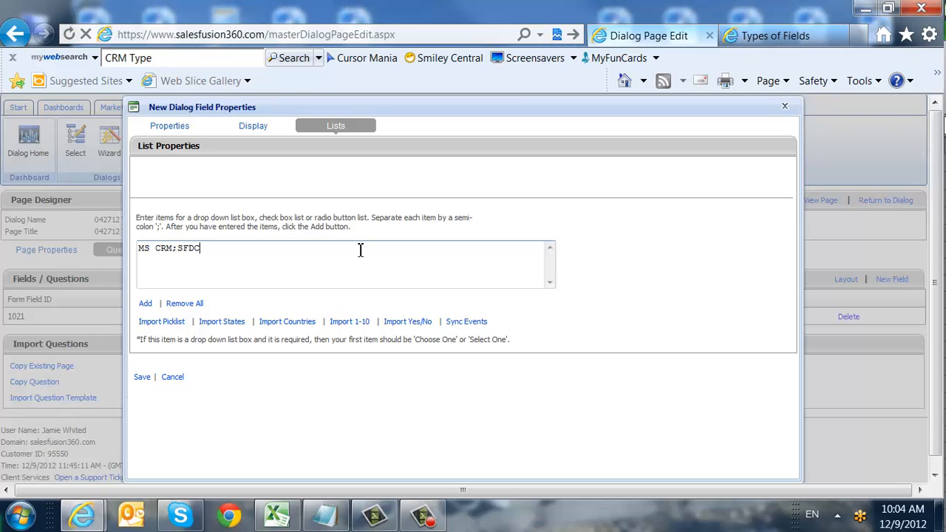
pyautogui.click(147, 304)
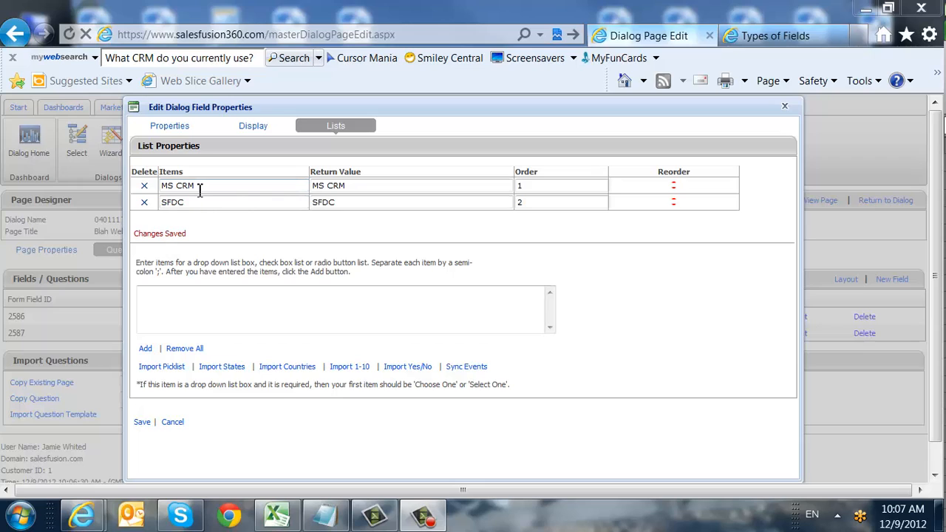
# Check the item names and return values of the MS CRM and SFDC entries, and save the list properties
pyautogui.moveTo(199, 187); pyautogui.dragTo(155, 187)
pyautogui.click(230, 187)
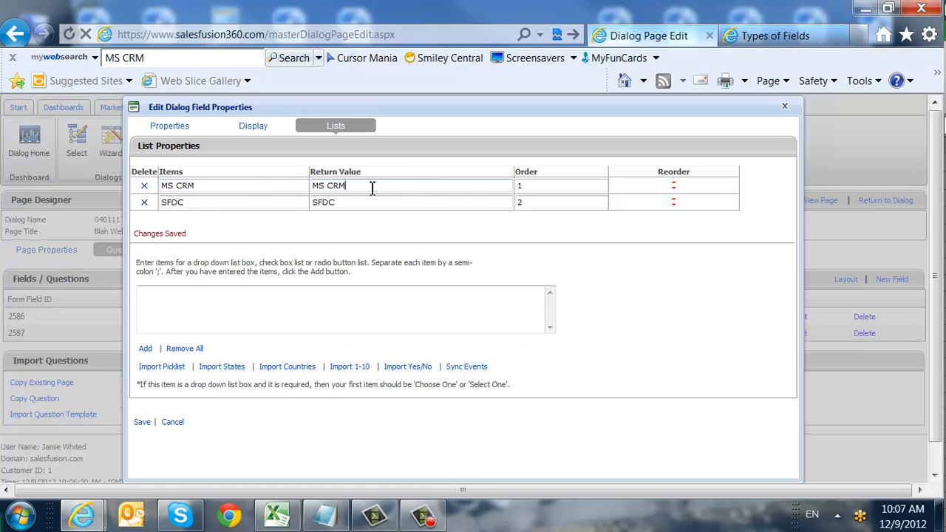
pyautogui.moveTo(372, 188); pyautogui.dragTo(279, 198)
pyautogui.click(338, 201)
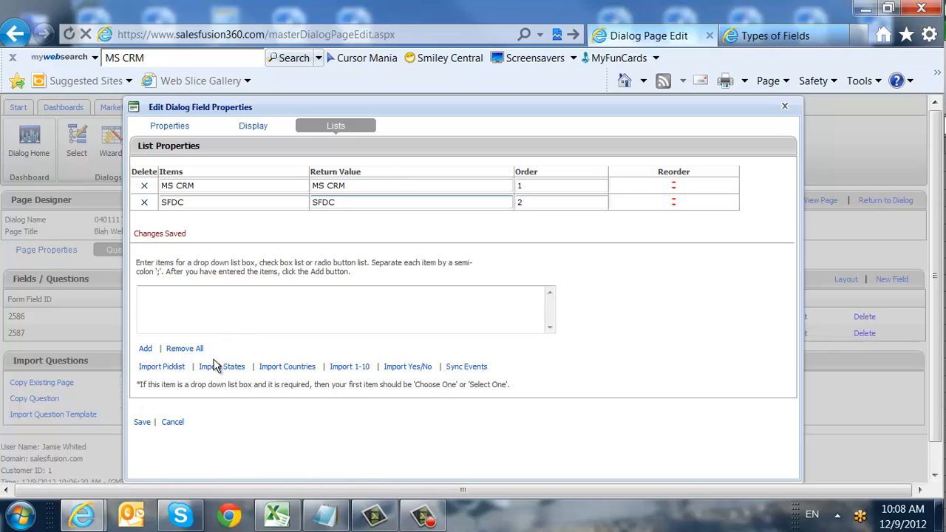
pyautogui.click(142, 423)
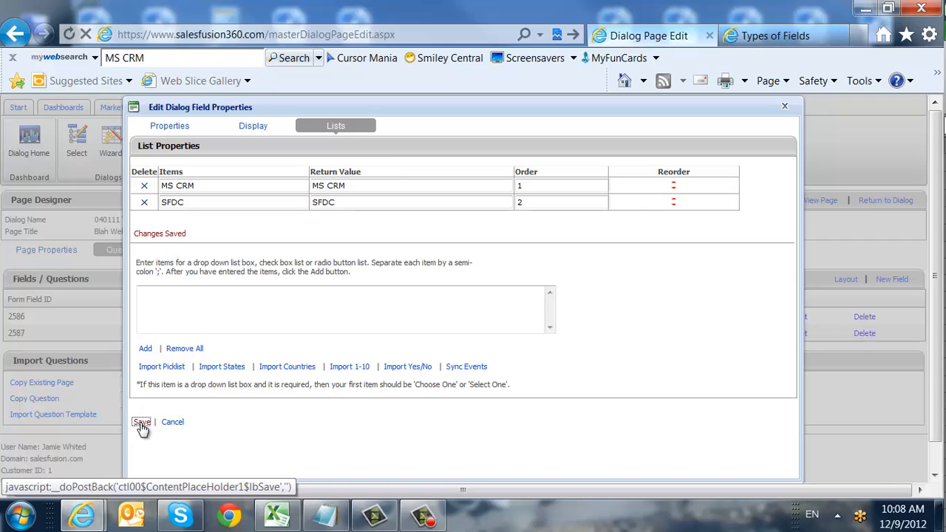